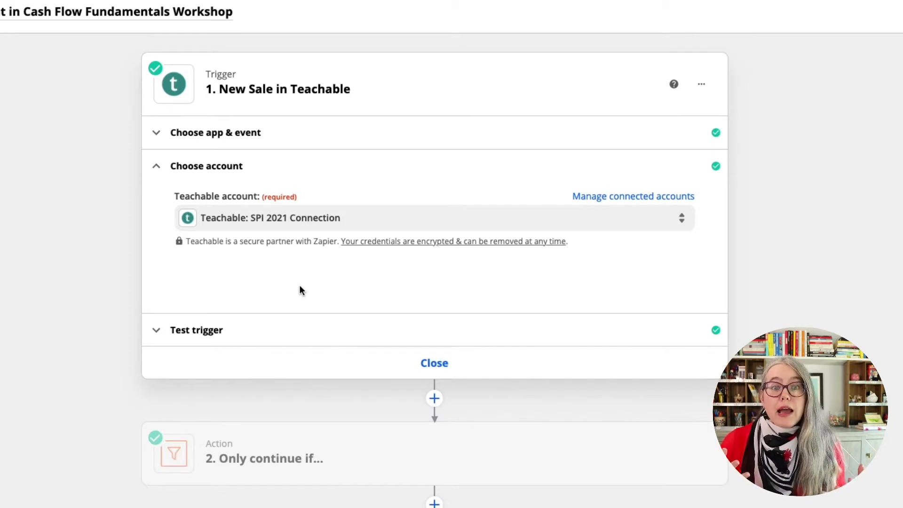
Review the Teachable accounts available to the New Sale trigger without switching accounts, and open the trigger's test section
left_click(275, 219)
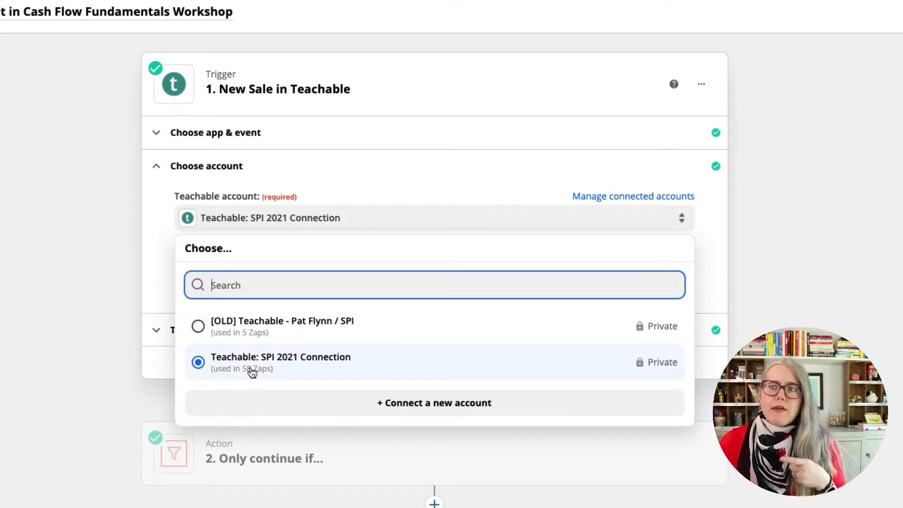
left_click(168, 252)
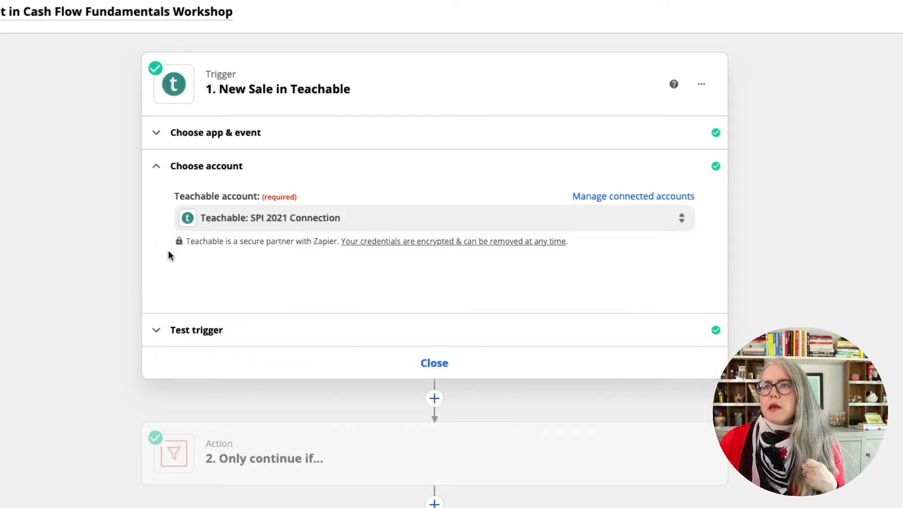
left_click(178, 331)
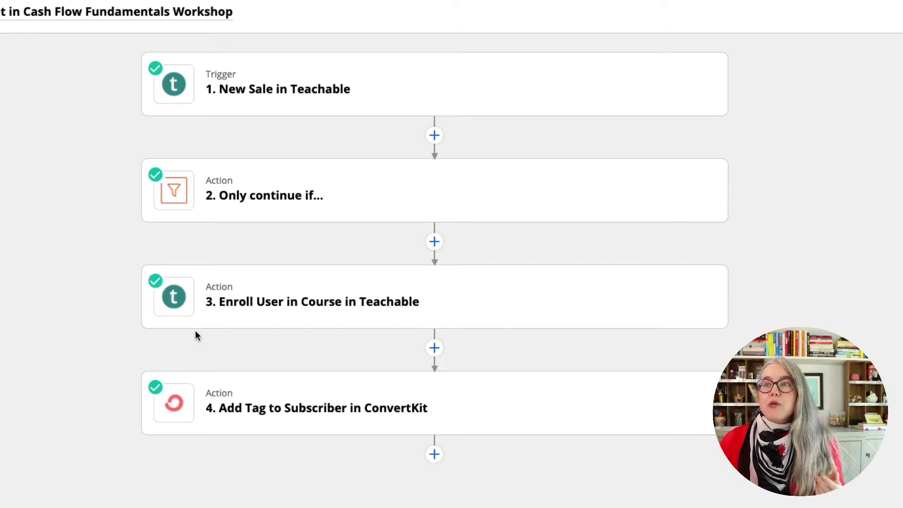
Open the "Only continue if..." filter action and display its filter setup conditions
left_click(302, 191)
left_click(278, 244)
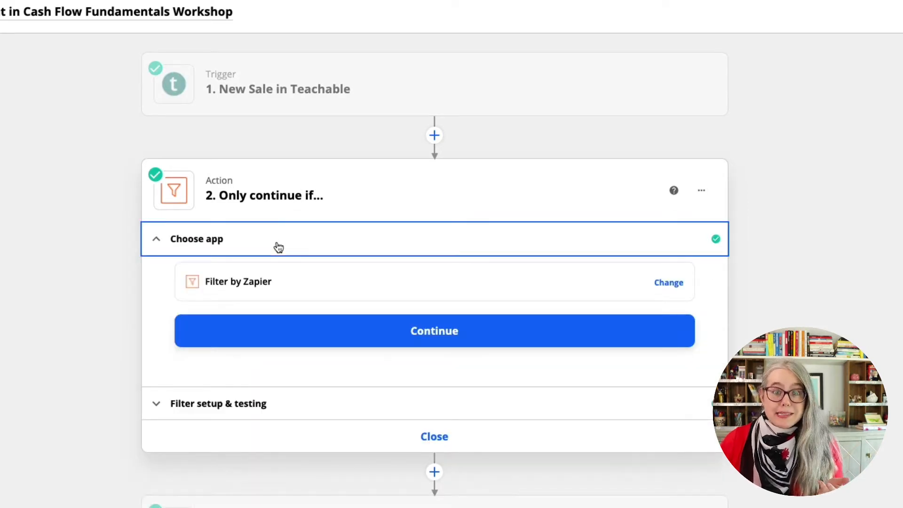
scroll(282, 195, "down", 3)
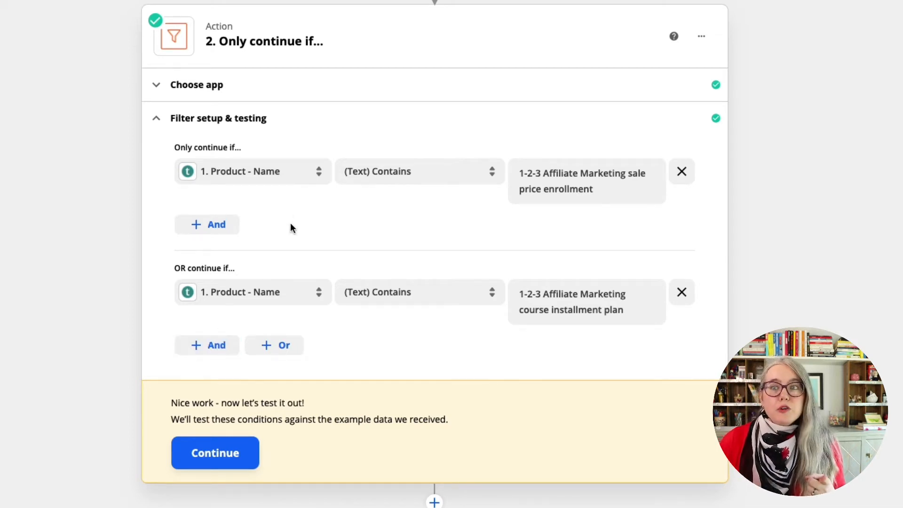
Browse the full list of New Sale data fields available for the first filter condition
left_click(292, 177)
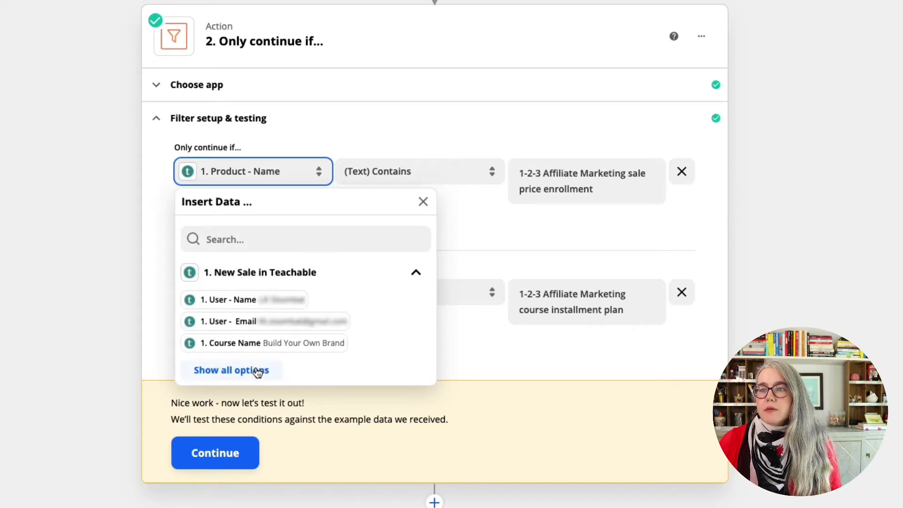
left_click(257, 371)
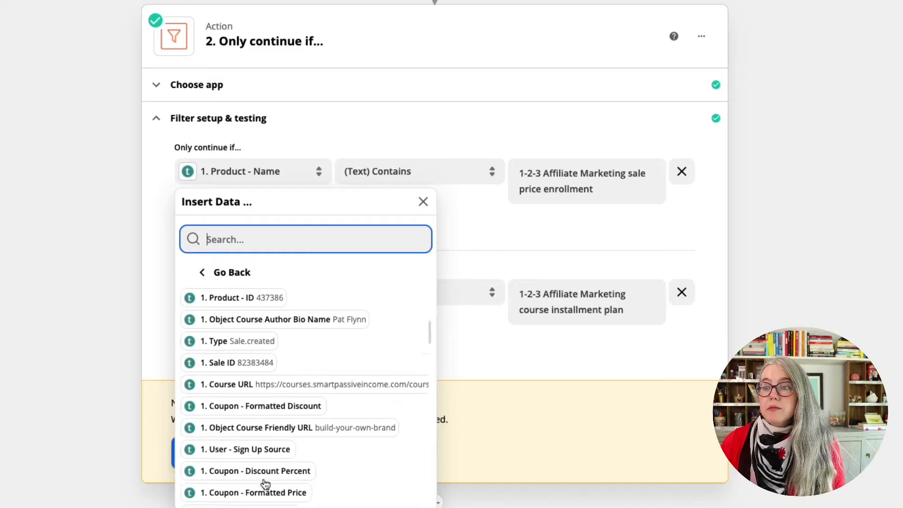
scroll(264, 484, "down", 3)
scroll(265, 484, "down", 5)
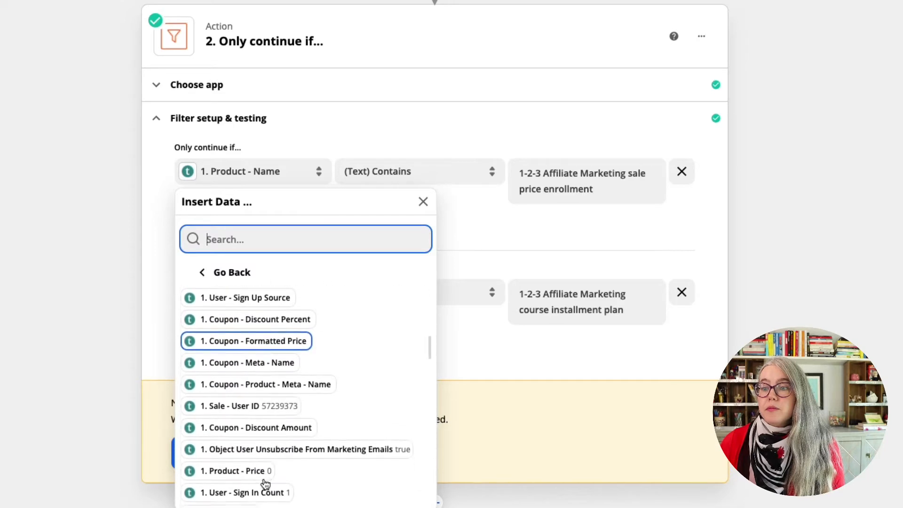
scroll(265, 485, "down", 6)
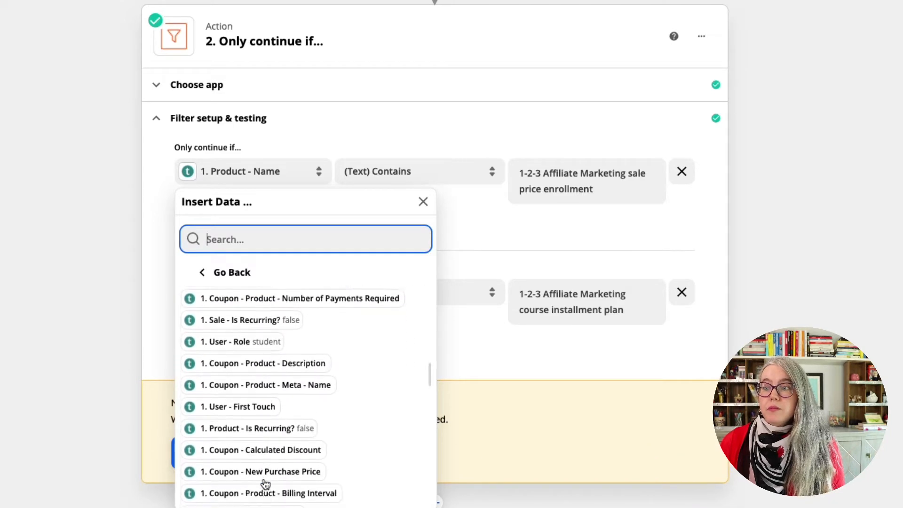
scroll(265, 484, "down", 1)
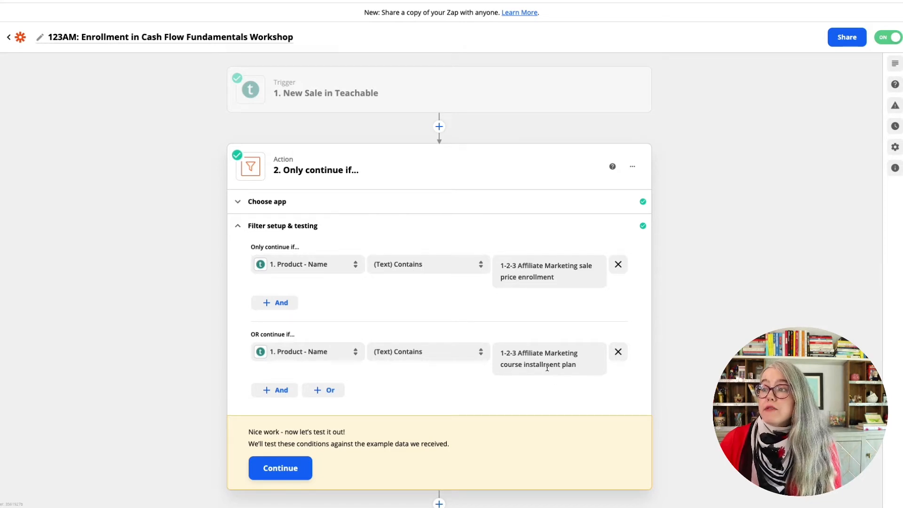
Review the text comparison options for the first filter condition, and run the filter test against the example data
left_click(448, 265)
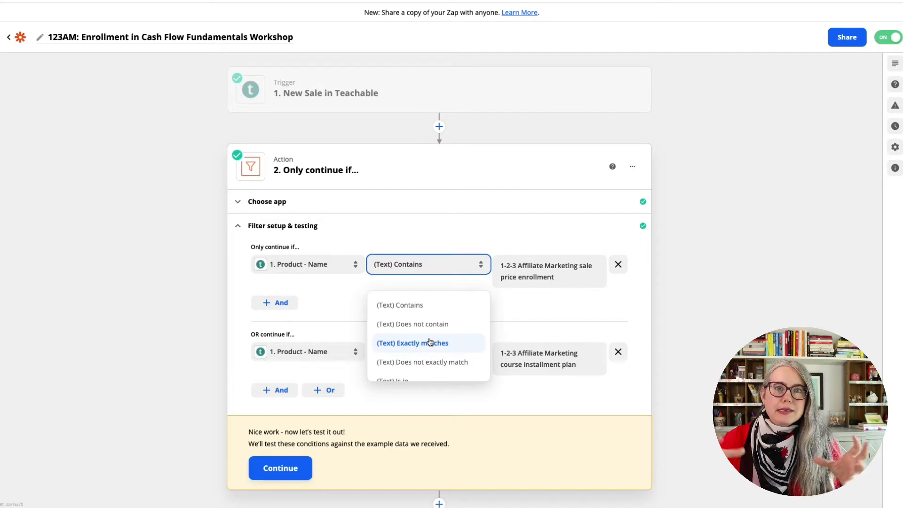
left_click(431, 284)
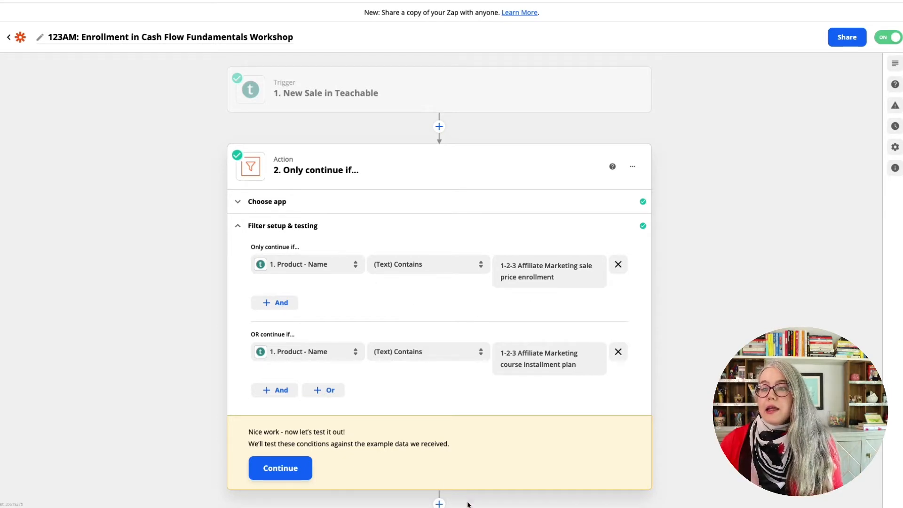
left_click(304, 468)
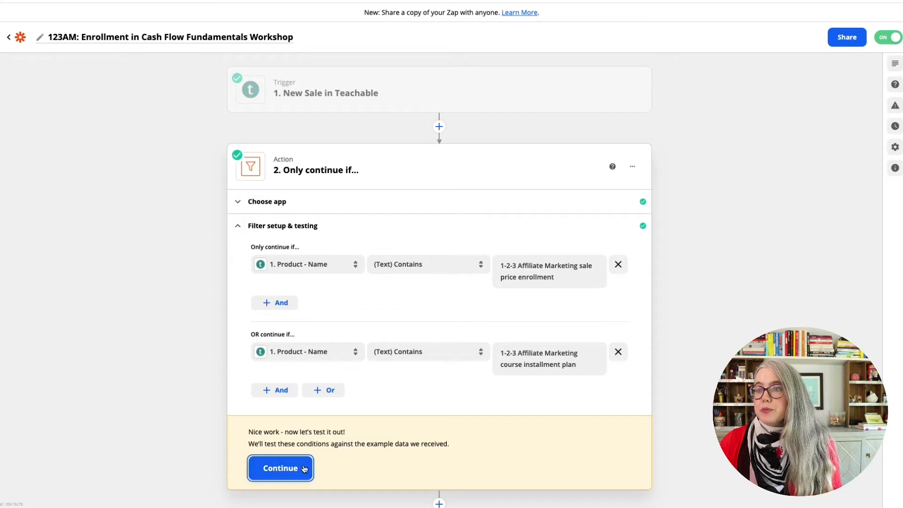
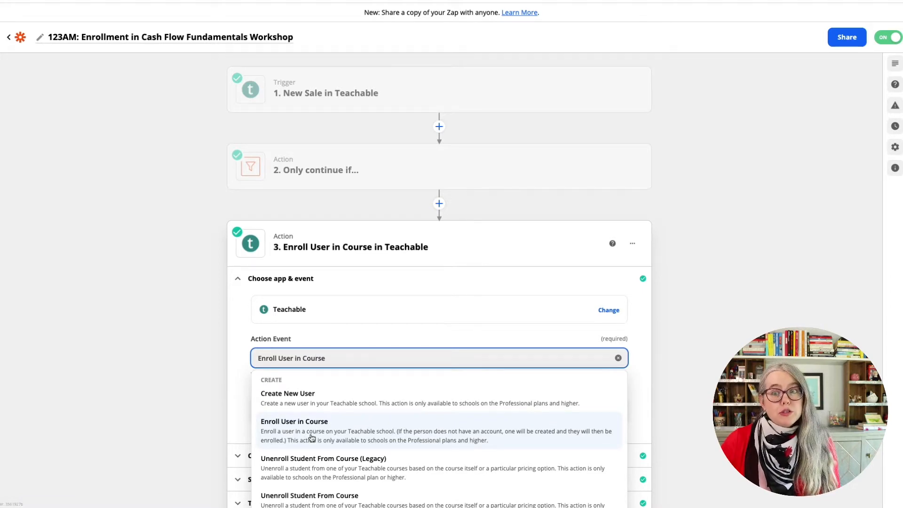
Review the connected account and course selection of the Enroll User in Course action without changing its event or course
left_click(250, 407)
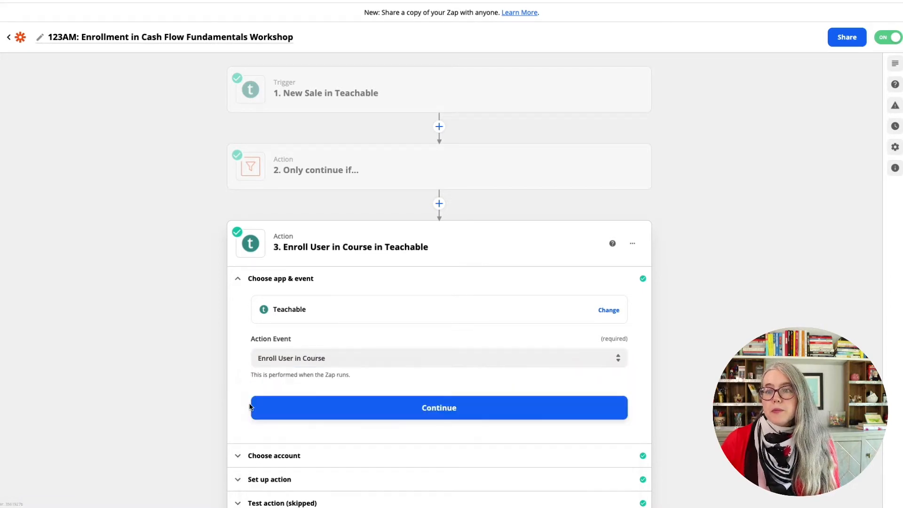
left_click(251, 461)
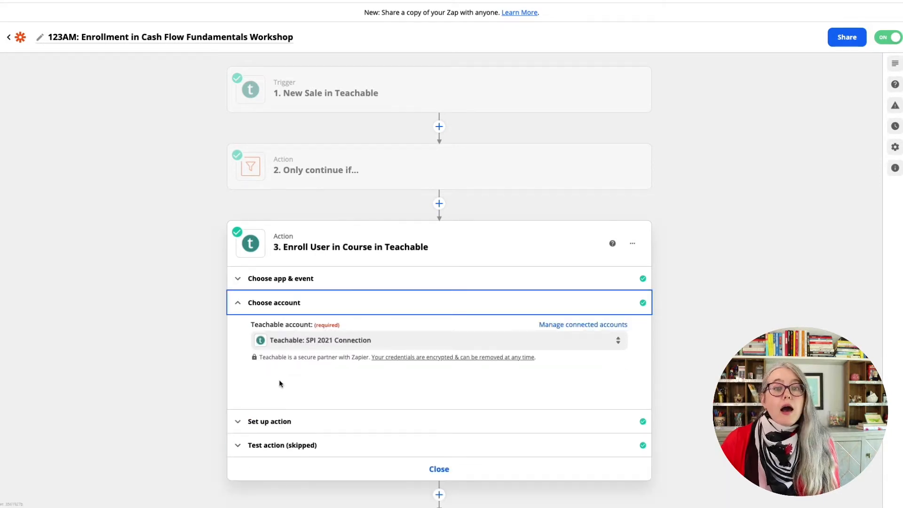
left_click(298, 423)
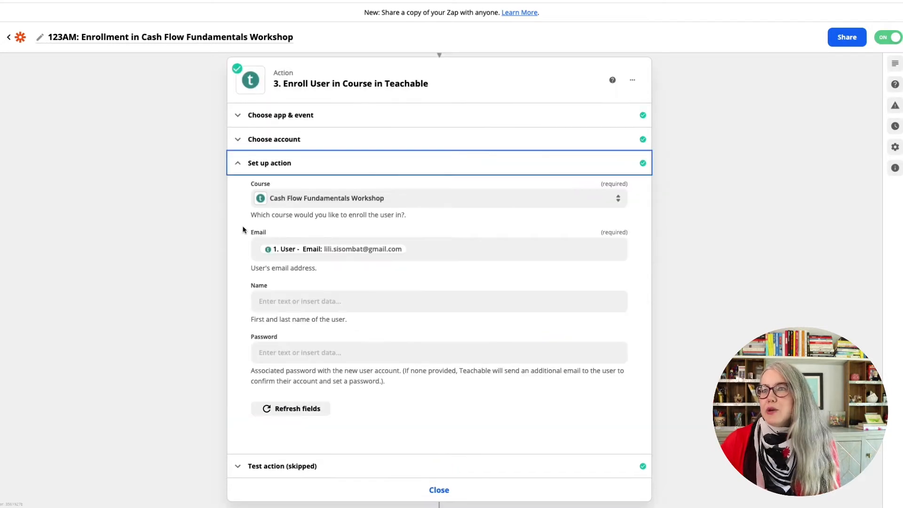
left_click(326, 202)
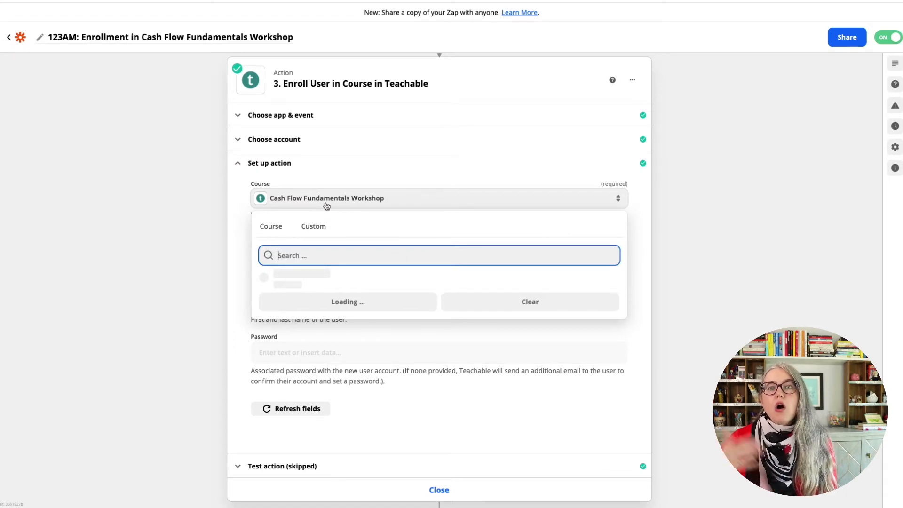
left_click(327, 206)
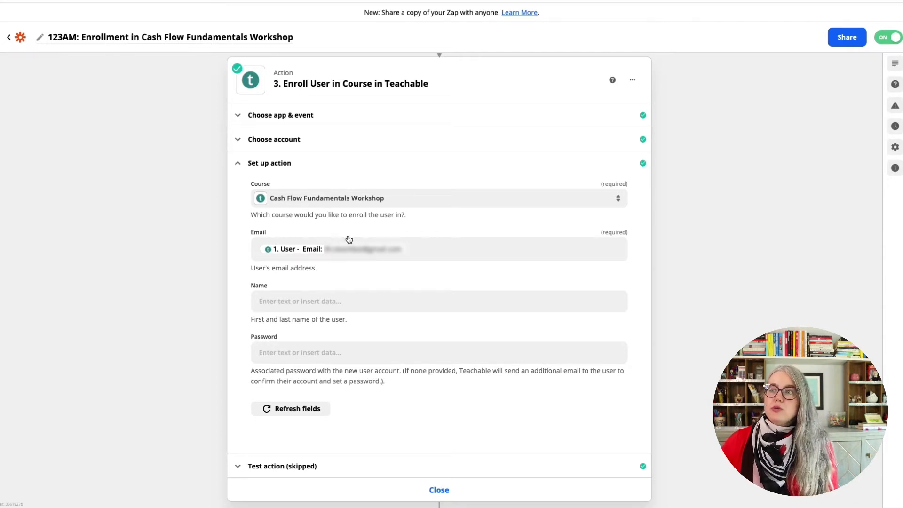
Review the New Sale data available for the enrollment action's Email field without changing the mapping, and open the action's test section
left_click(436, 251)
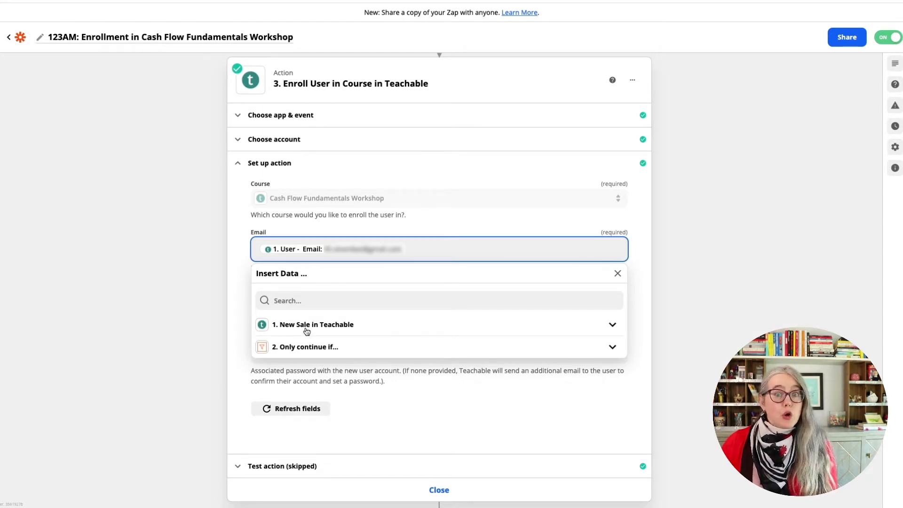
left_click(307, 327)
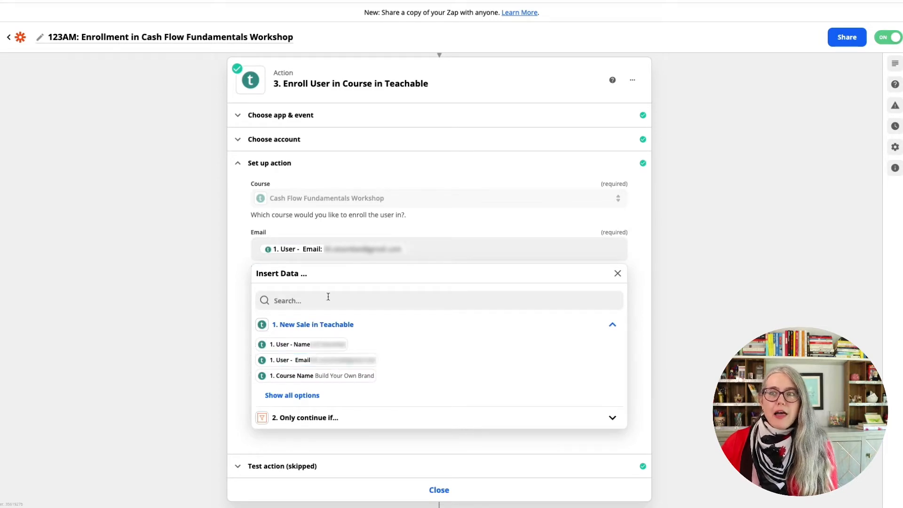
left_click(423, 216)
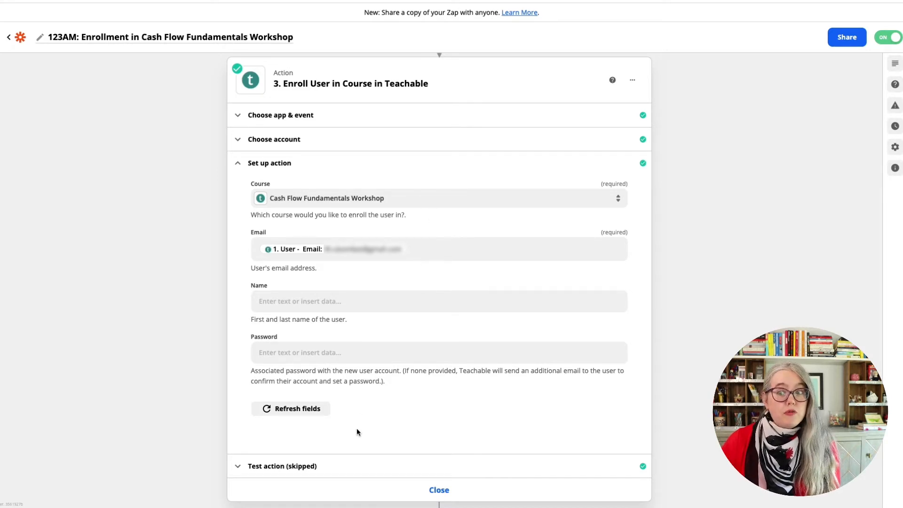
left_click(338, 471)
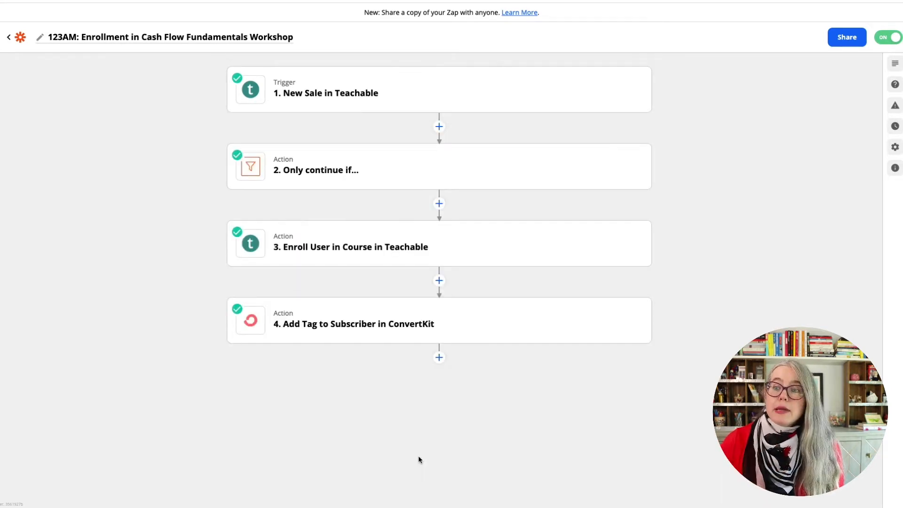
Open the Add Tag to Subscriber action in ConvertKit, and review its event and the tags available in its setup
left_click(422, 332)
left_click(414, 359)
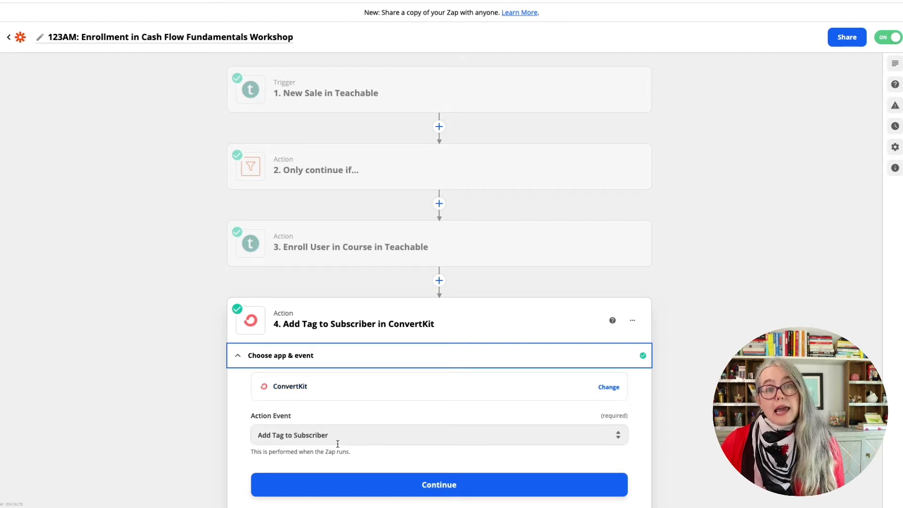
left_click(333, 484)
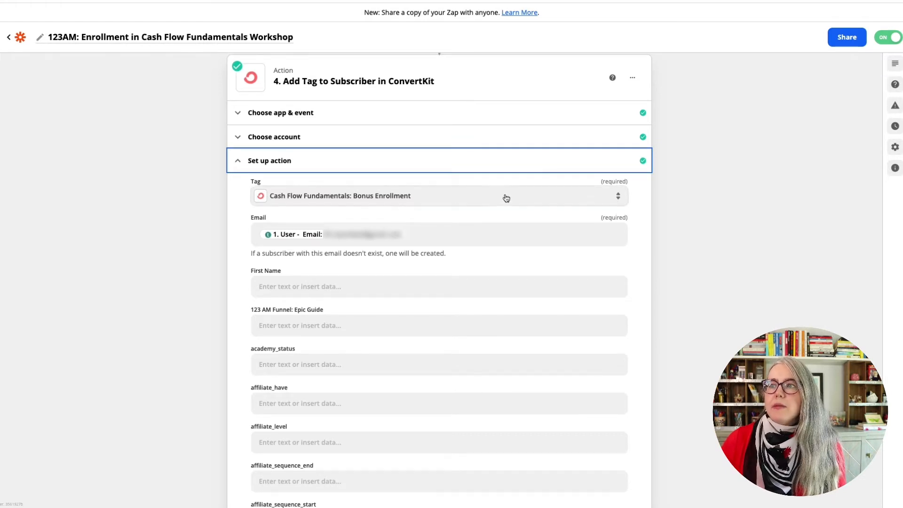
left_click(431, 205)
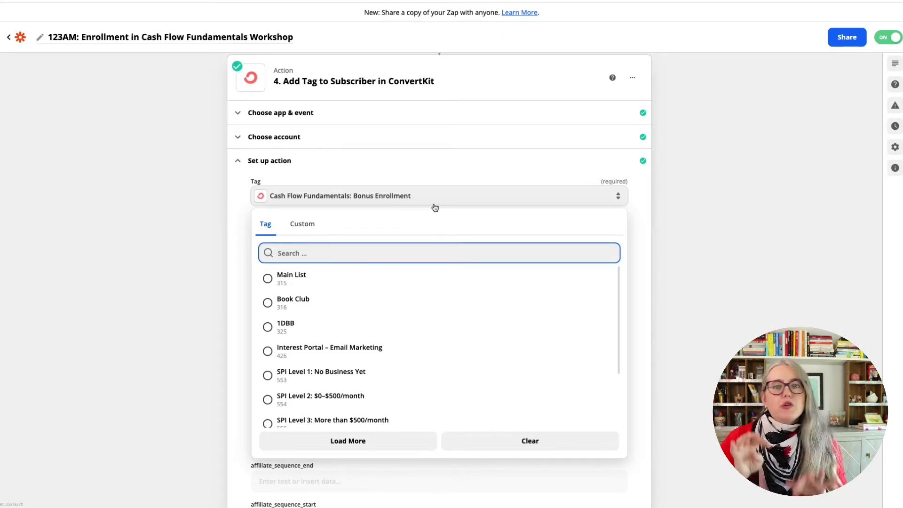
left_click(435, 205)
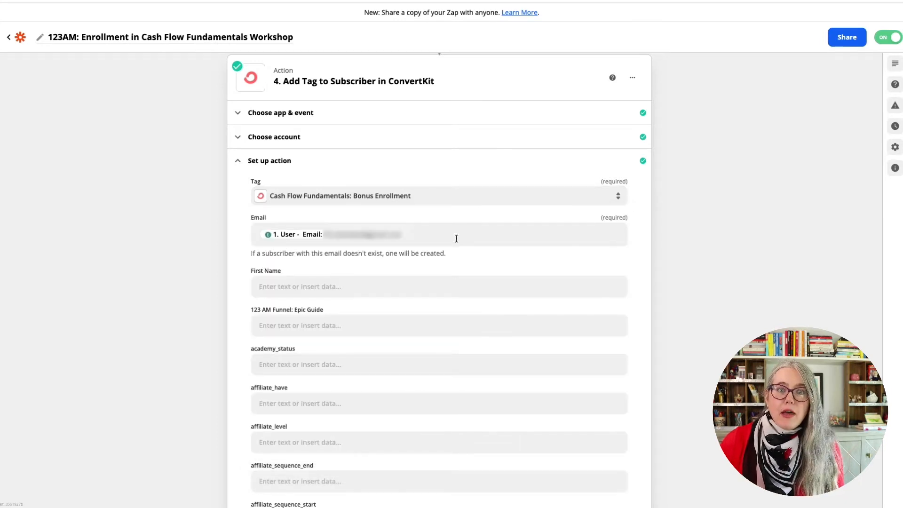
Review the New Sale data available for the tag action's Email and First Name fields without inserting any
left_click(456, 239)
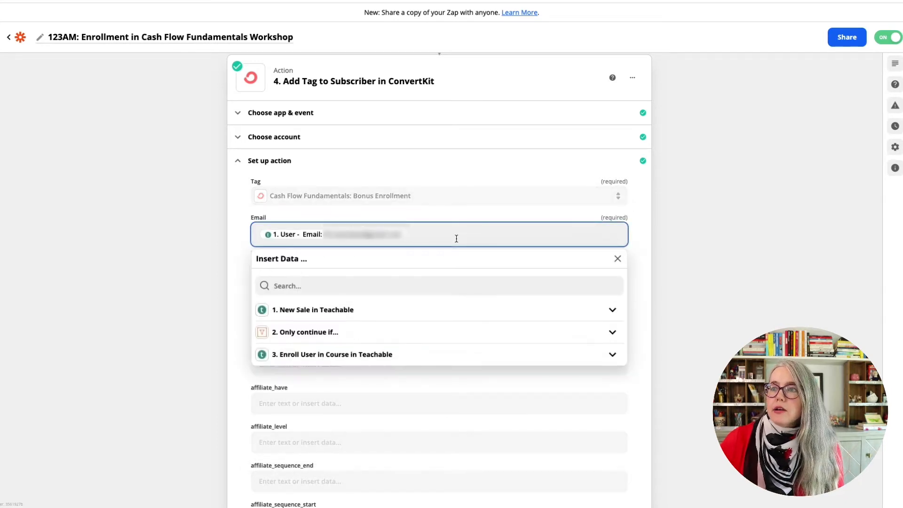
left_click(315, 310)
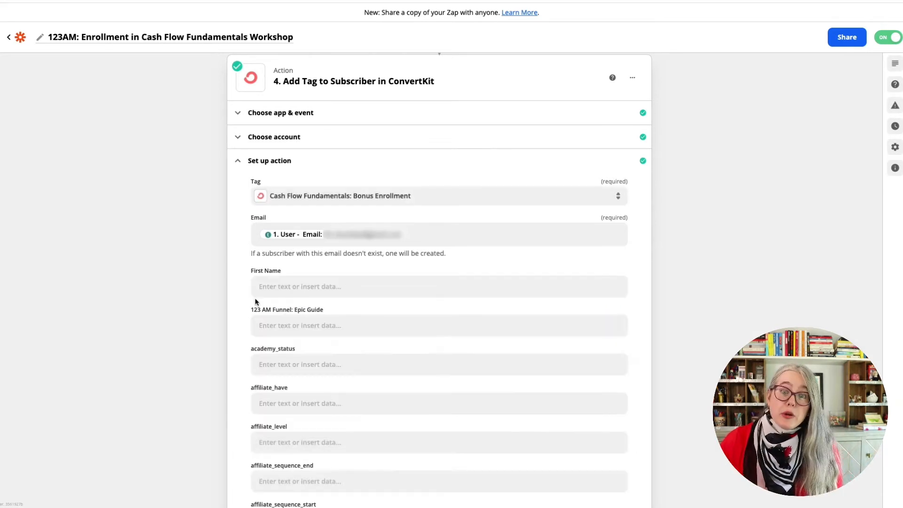
left_click(313, 287)
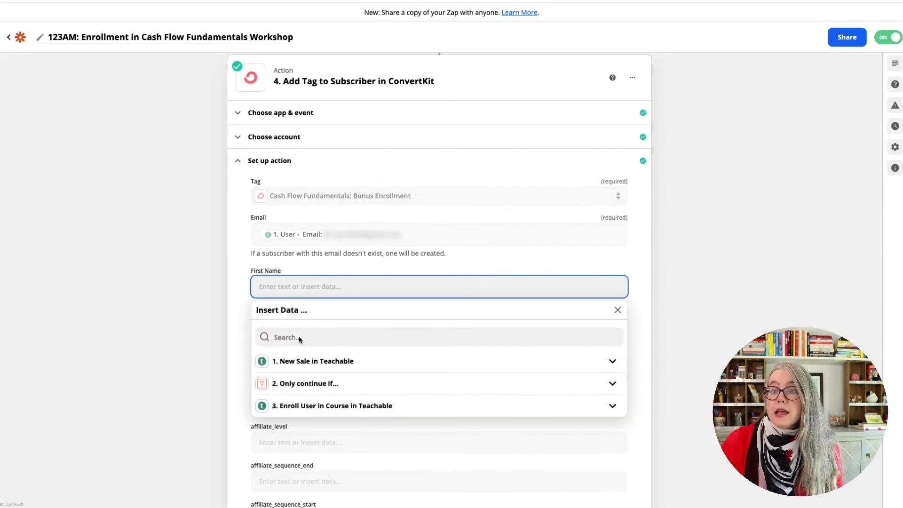
left_click(291, 361)
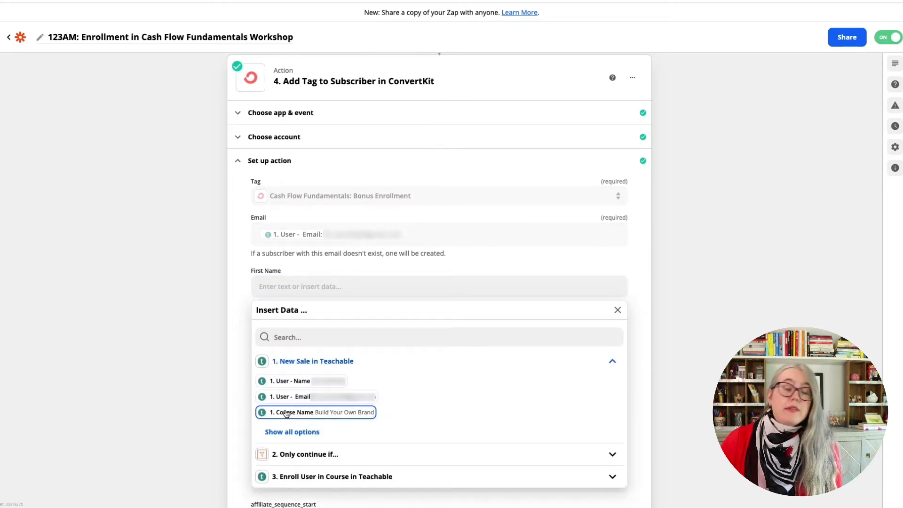
left_click(246, 249)
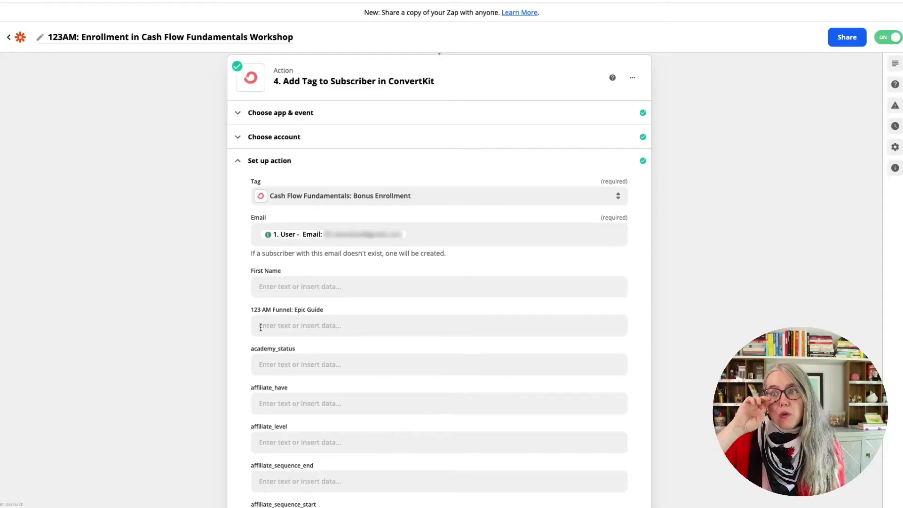
Look through the ConvertKit custom subscriber fields in the tag action's setup, and go back over the Zap's sequence of steps
scroll(259, 357, "down", 20)
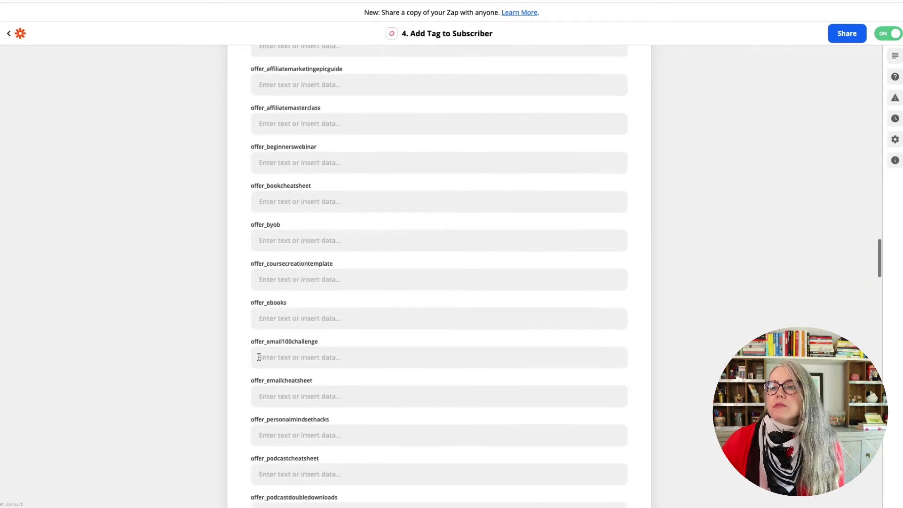
scroll(259, 357, "down", 10)
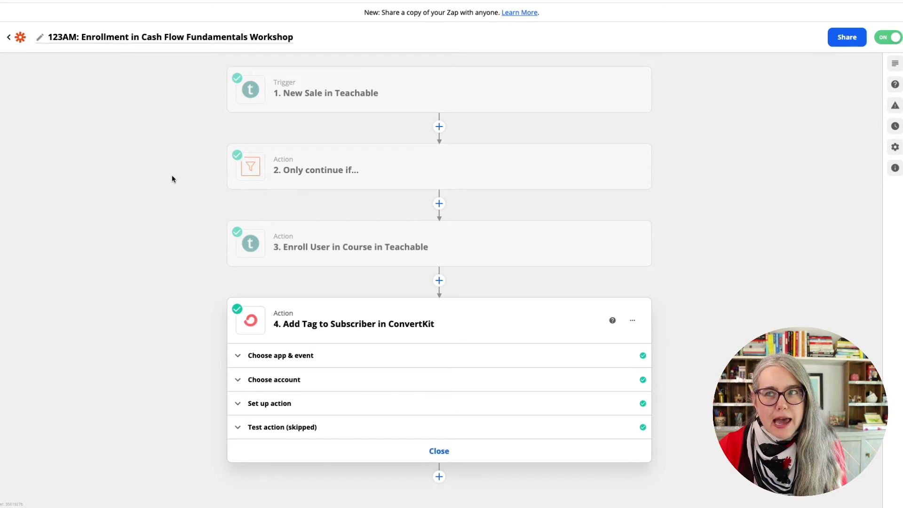
mouse_move(274, 96)
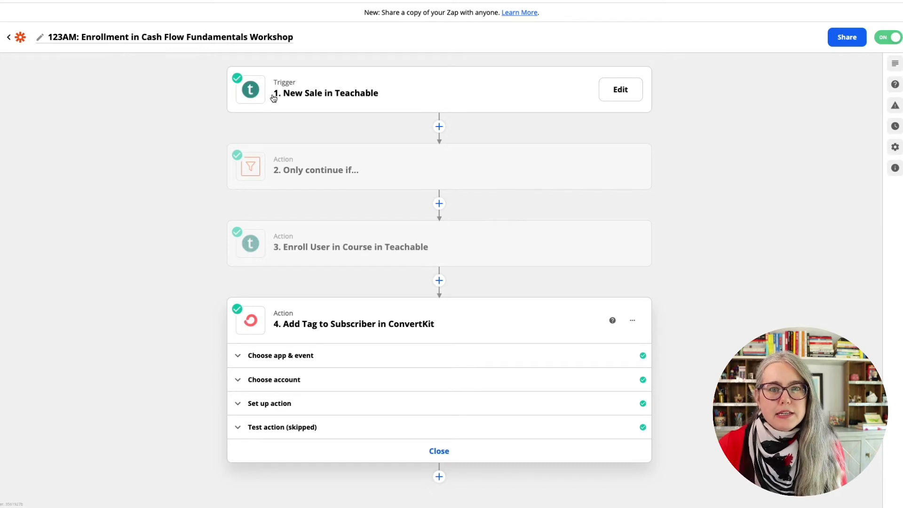
mouse_move(274, 185)
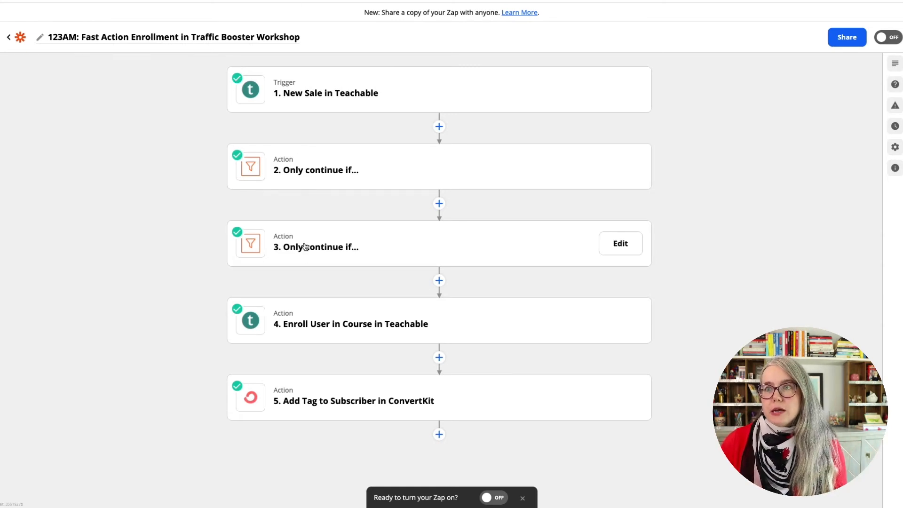
Review the New Sale trigger and the first "Only continue if..." filter of the Traffic Booster Workshop Zap
left_click(307, 92)
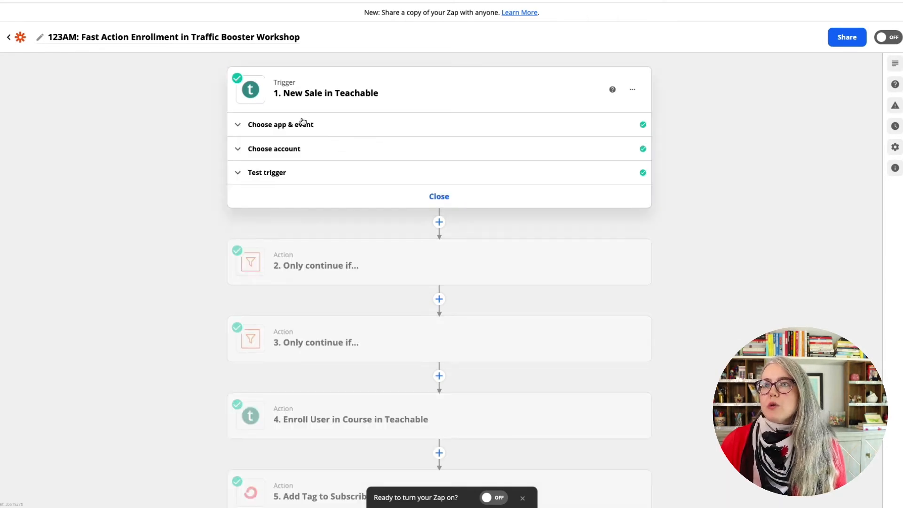
left_click(303, 124)
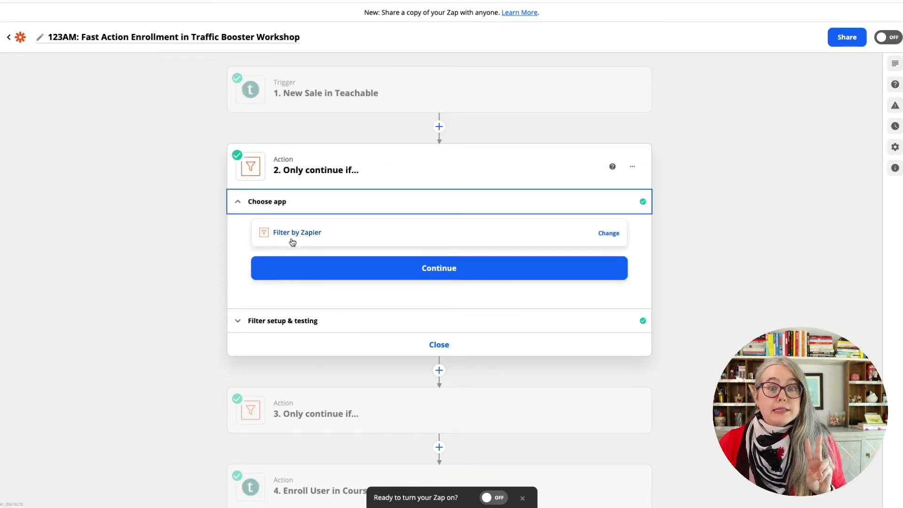
left_click(277, 321)
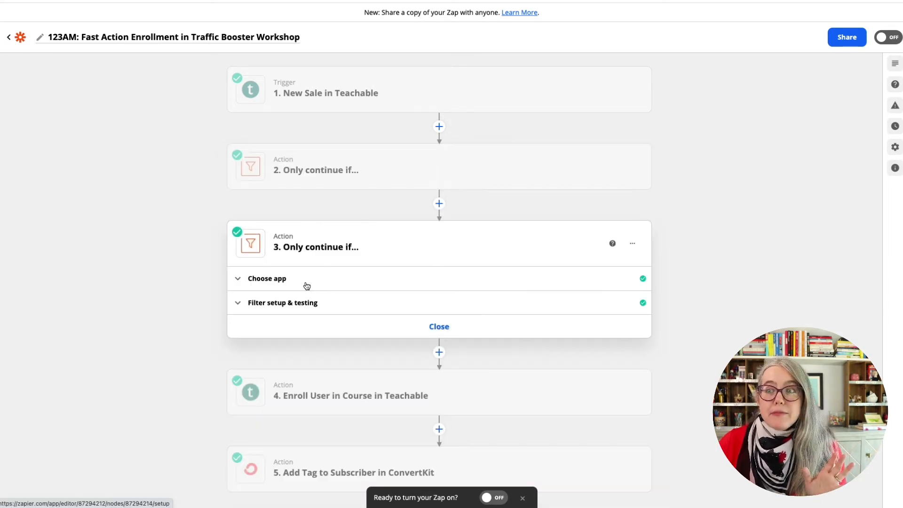
Open the second filter's setup conditions, and search the New Sale data for ":" to examine the date/time fields for its condition
left_click(306, 286)
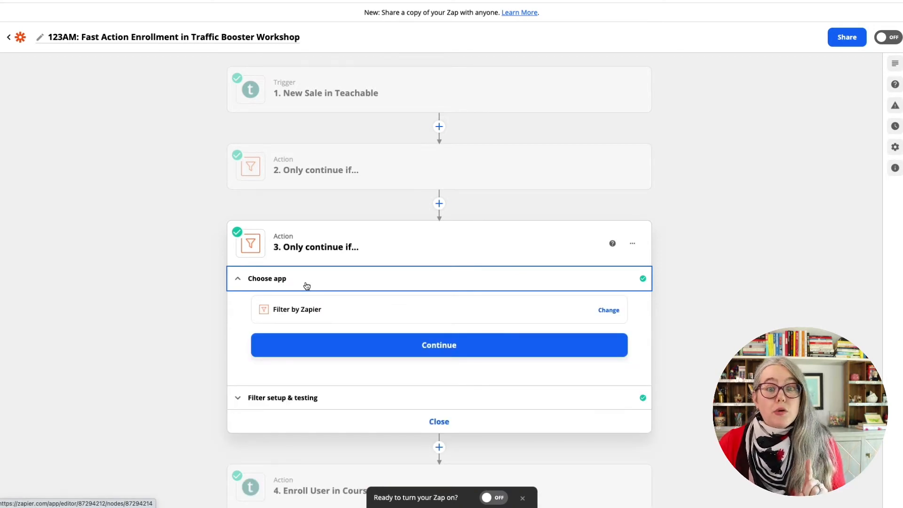
left_click(296, 402)
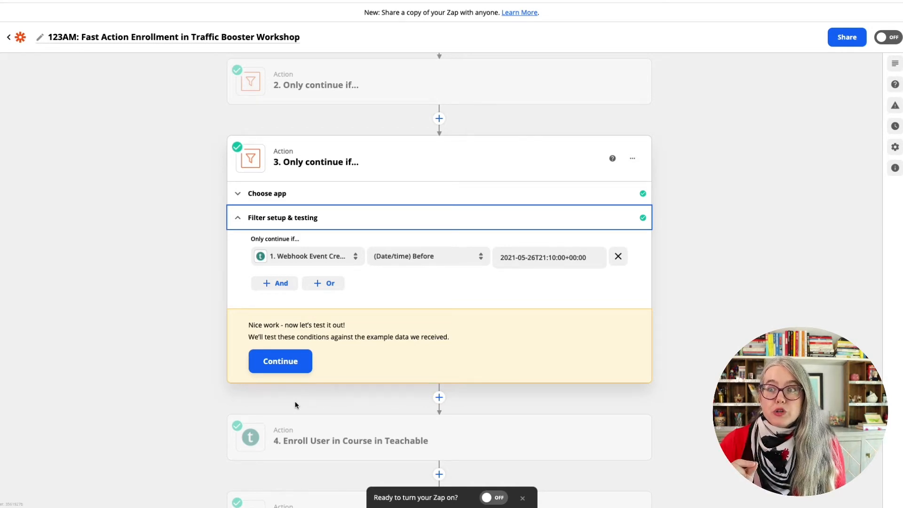
left_click(305, 259)
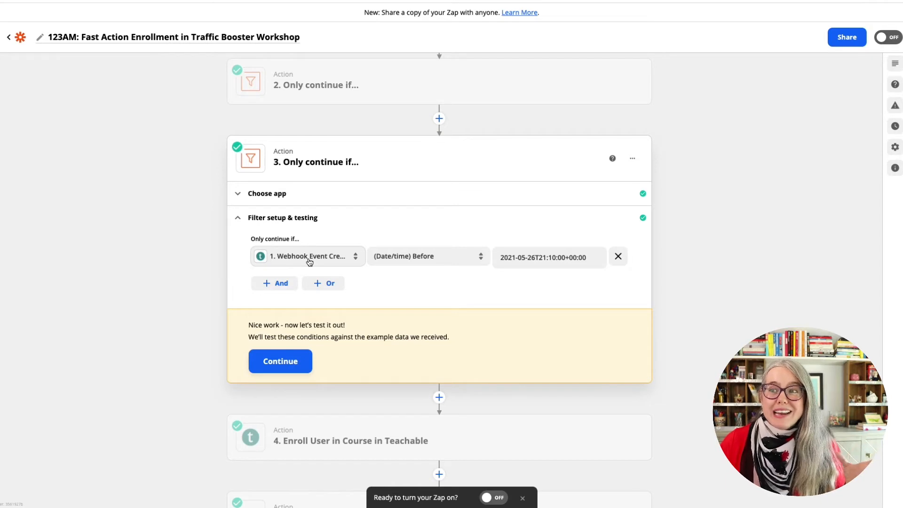
left_click(309, 261)
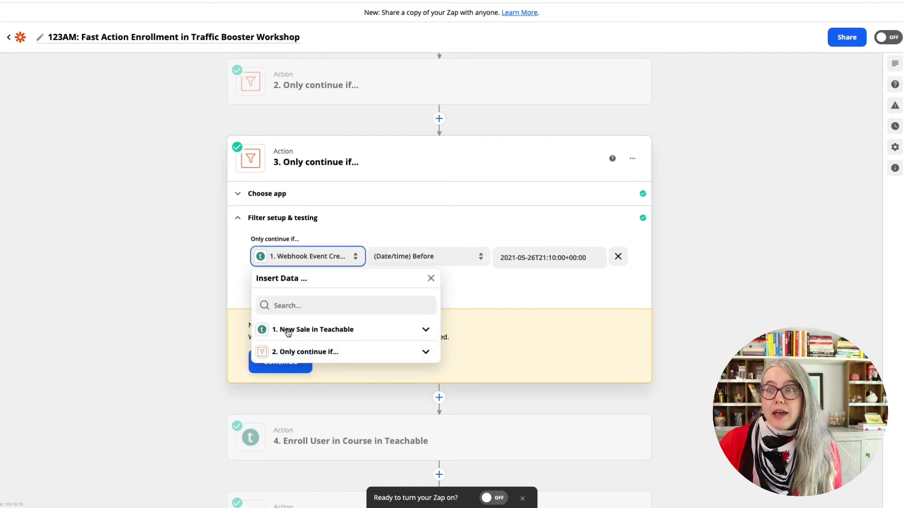
left_click(289, 331)
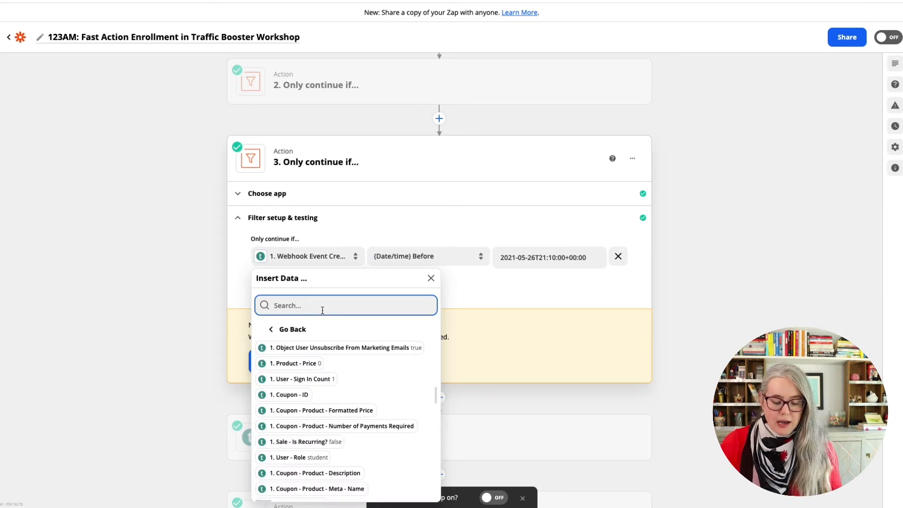
type(":")
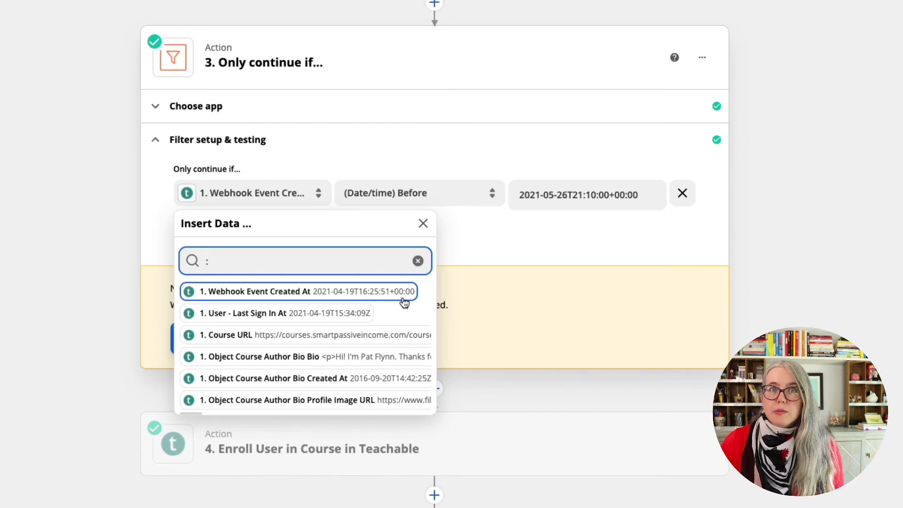
left_click(558, 216)
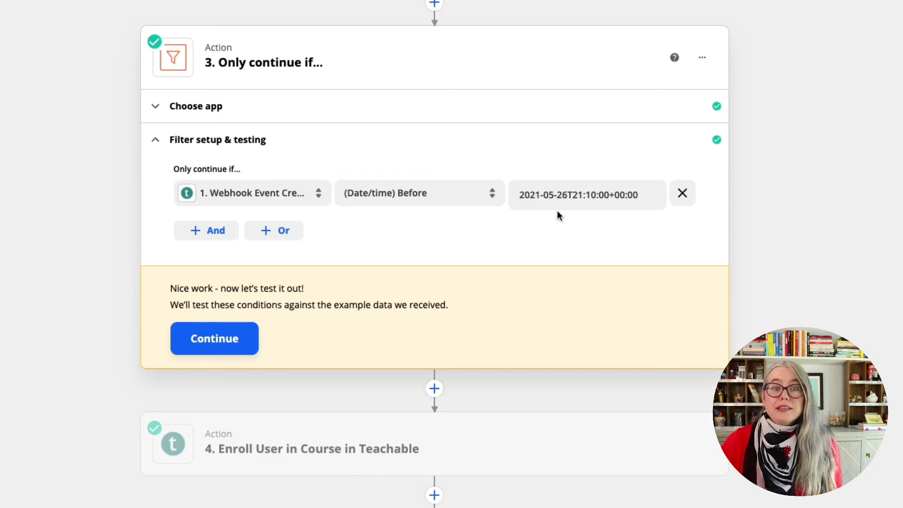
left_click(550, 200)
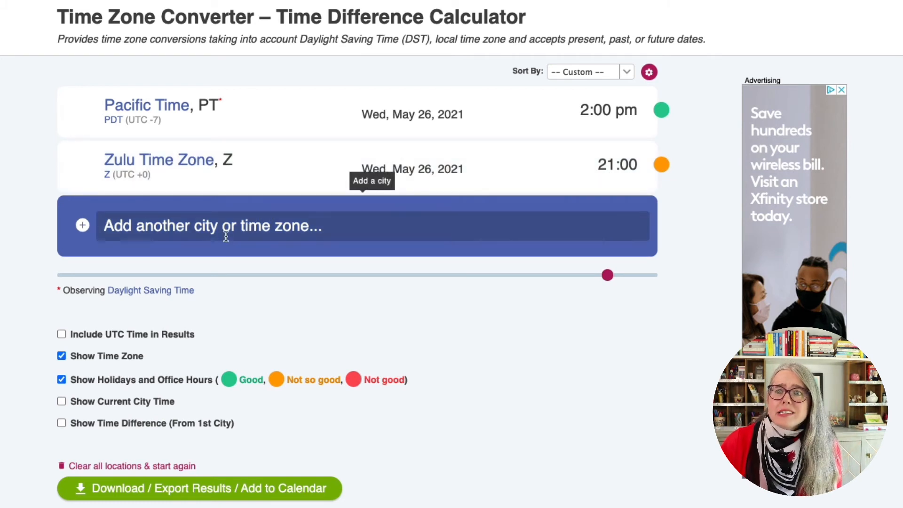
Switch to the Time Zone Converter and add Central Time (CST / CDT) to the Pacific and Zulu time comparison
left_click(172, 224)
type("Cent")
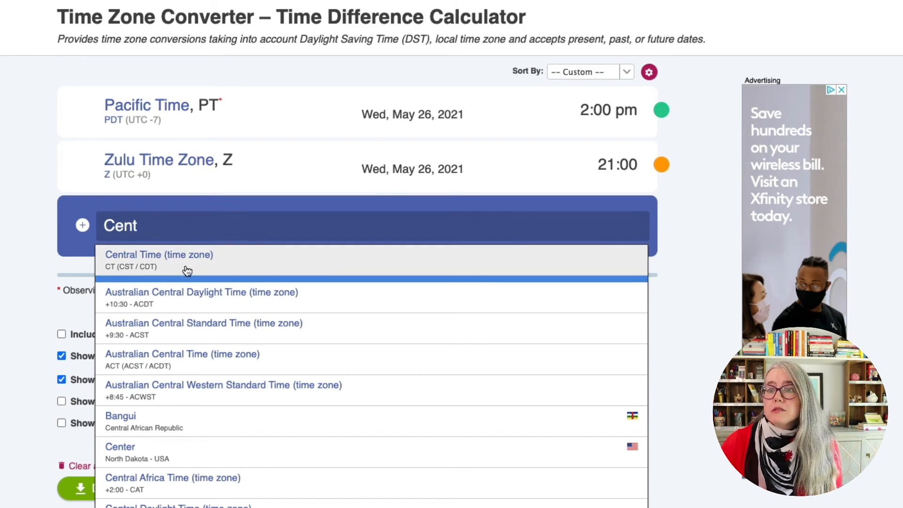
left_click(186, 266)
mouse_move(583, 244)
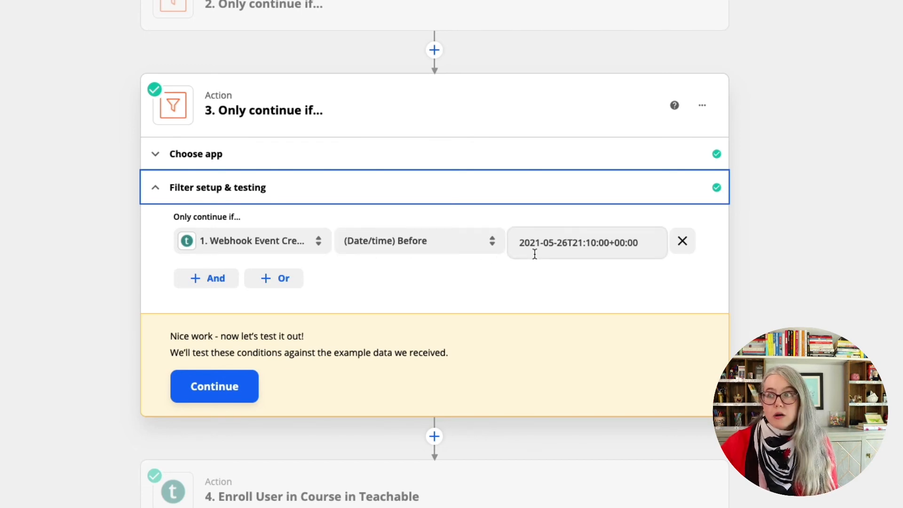
Look through the date/time comparison options for the second filter's condition, leaving the existing choice in place
left_click(409, 242)
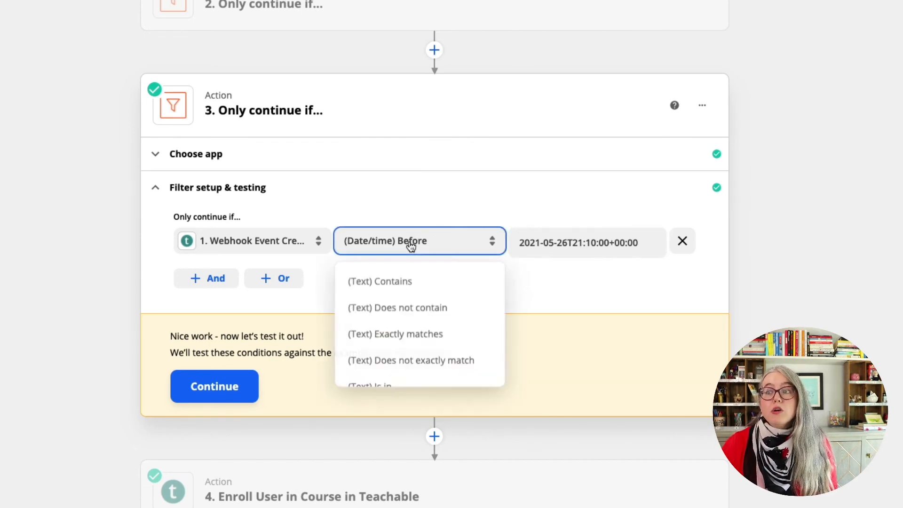
scroll(408, 353, "down", 5)
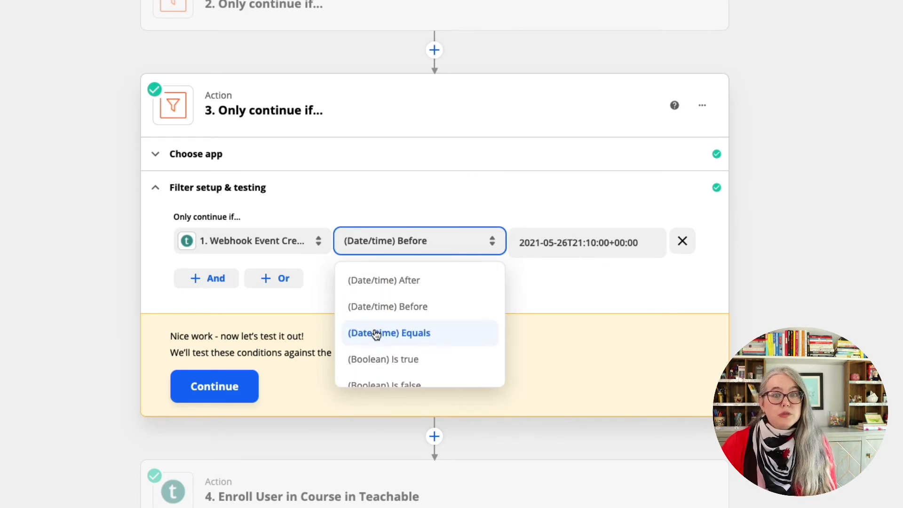
left_click(549, 311)
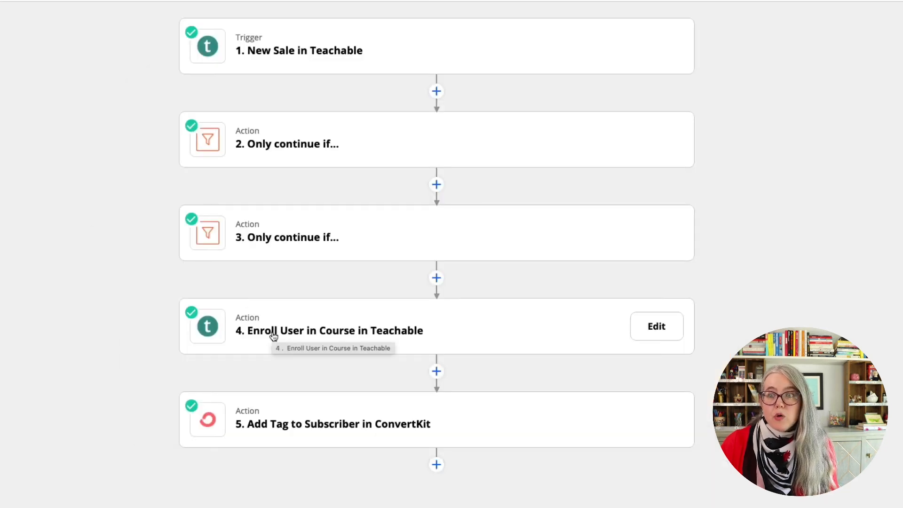
Review the Teachable enrollment action's app and event, and the ConvertKit tag action's setup down to the teachable_tbw custom field
left_click(273, 334)
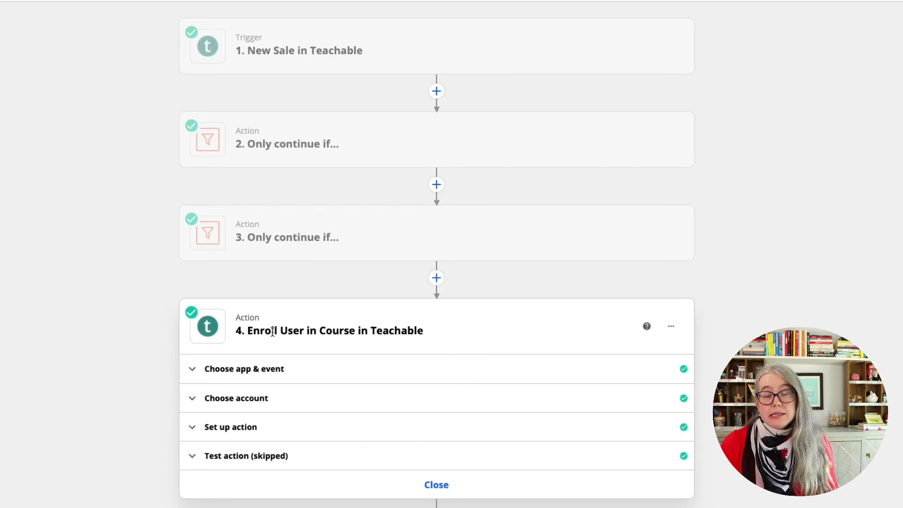
left_click(286, 367)
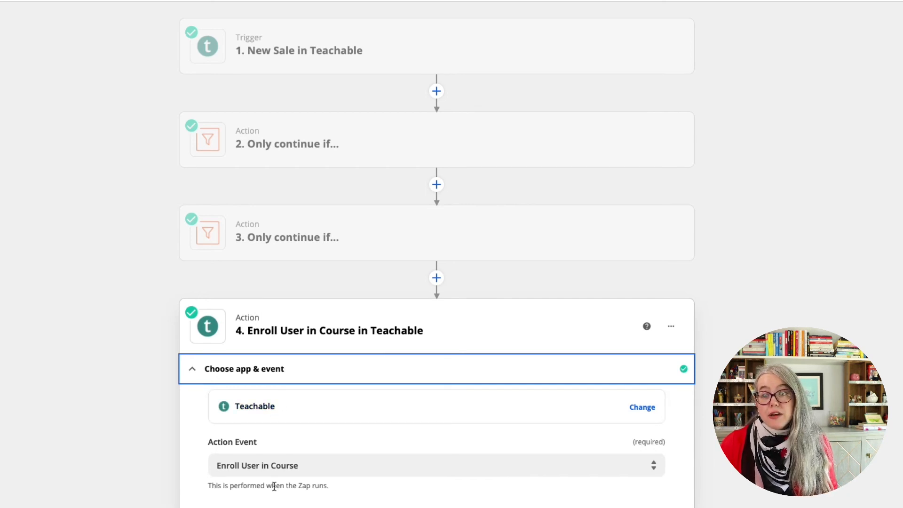
scroll(145, 430, "down", 3)
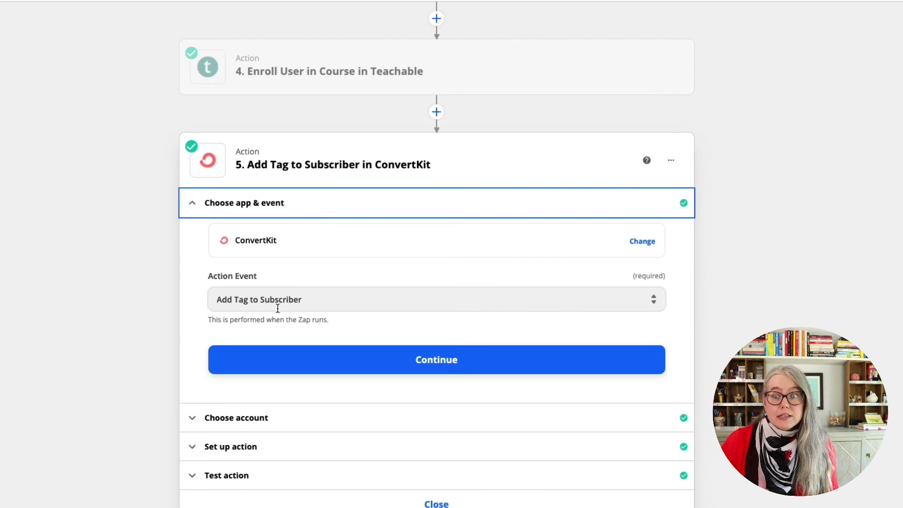
left_click(268, 451)
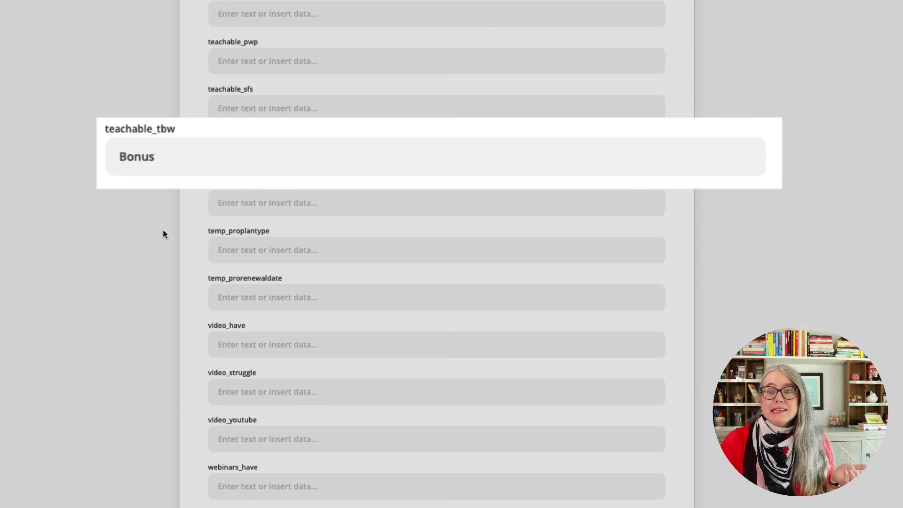
scroll(163, 233, "down", 3)
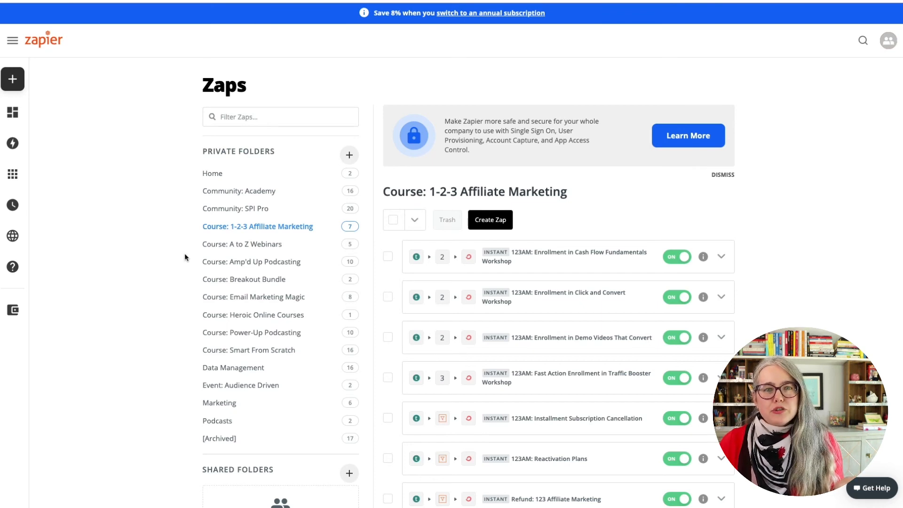
Turn off the "123AM: Fast Action Enrollment in Traffic Booster Workshop" Zap and check the plan's task and Zap usage
left_click(676, 377)
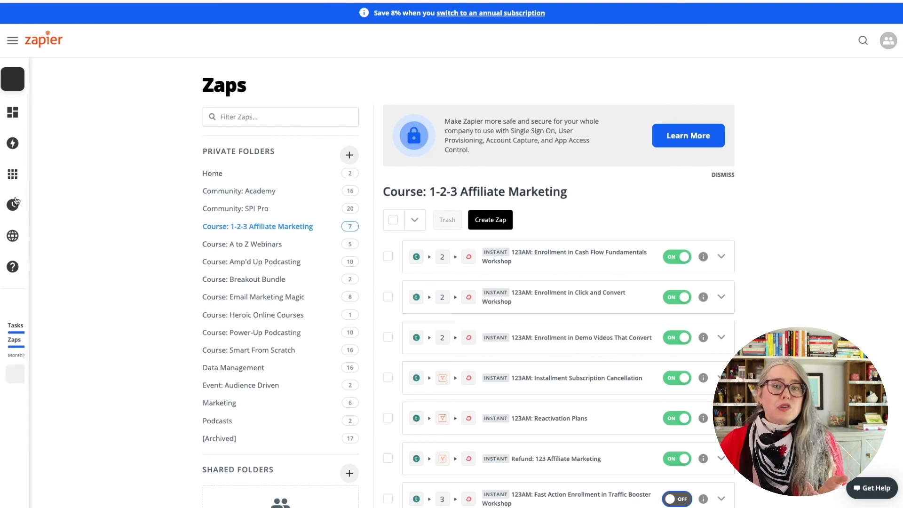
mouse_move(9, 196)
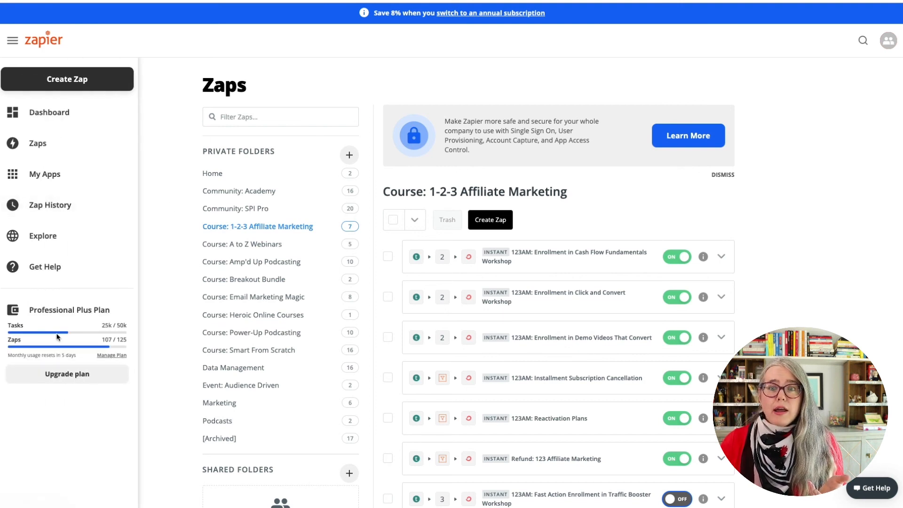